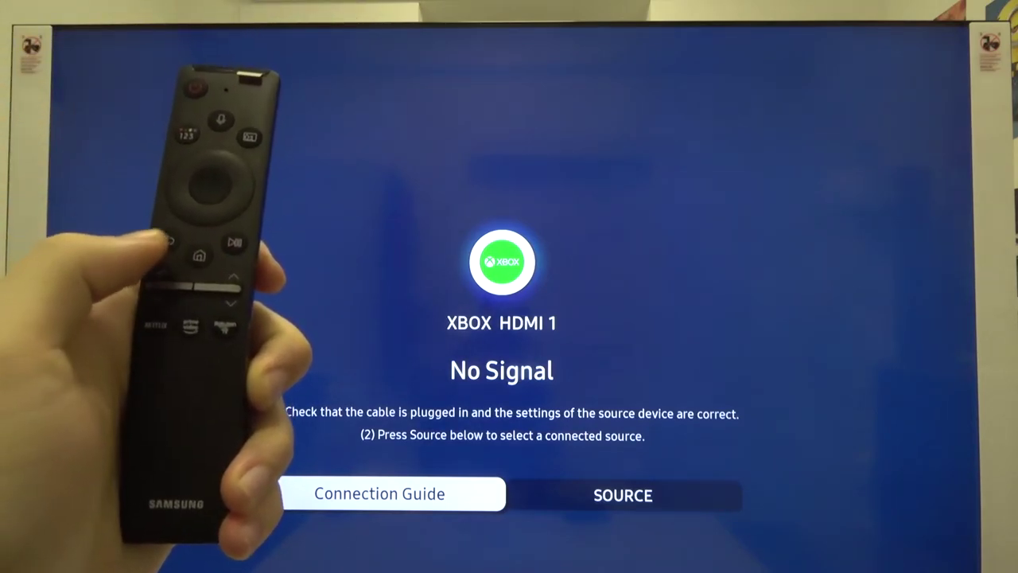
# Step: Go from the Home bar into Settings > Picture > Expert Settings
pyautogui.press('Home')
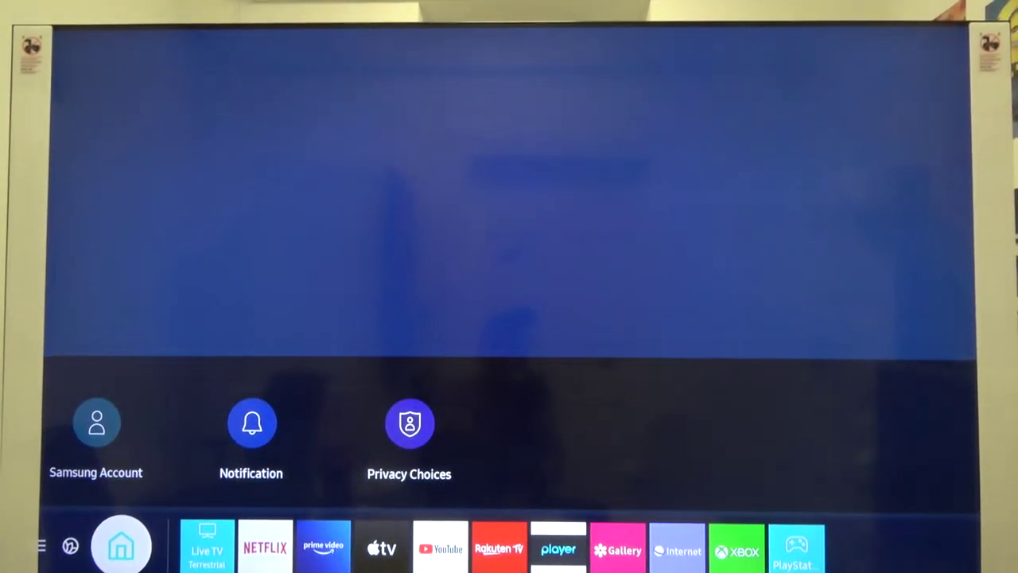
pyautogui.press('Left')
pyautogui.press('Left')
pyautogui.press('Left')
pyautogui.press('Left')
pyautogui.press('Left')
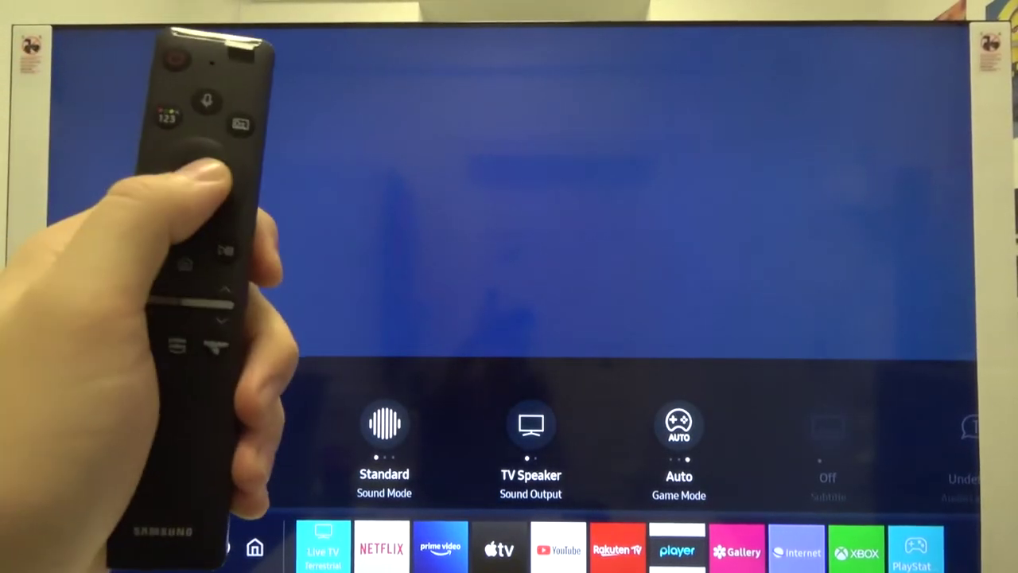
pyautogui.press('Return')
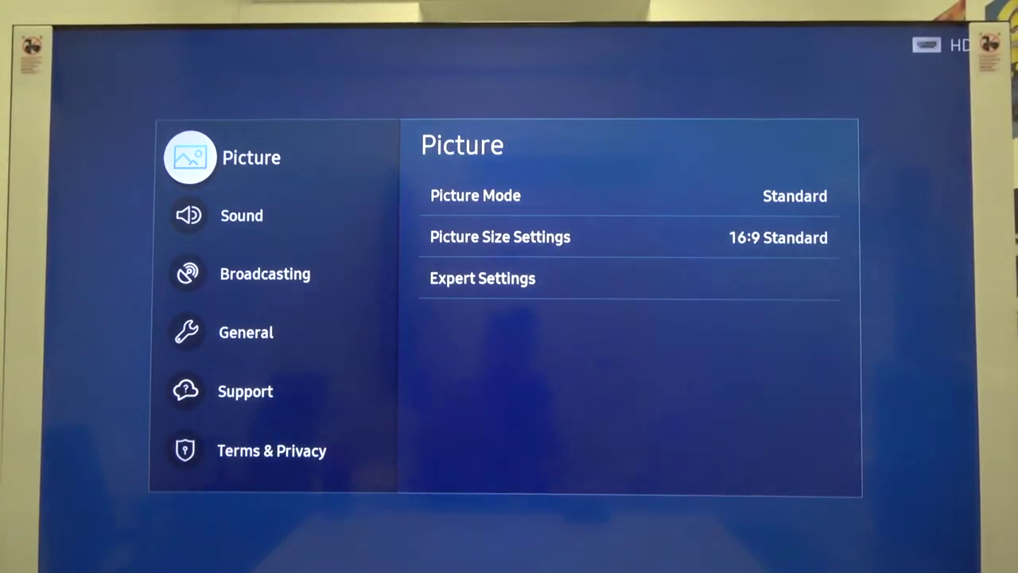
pyautogui.press('Right')
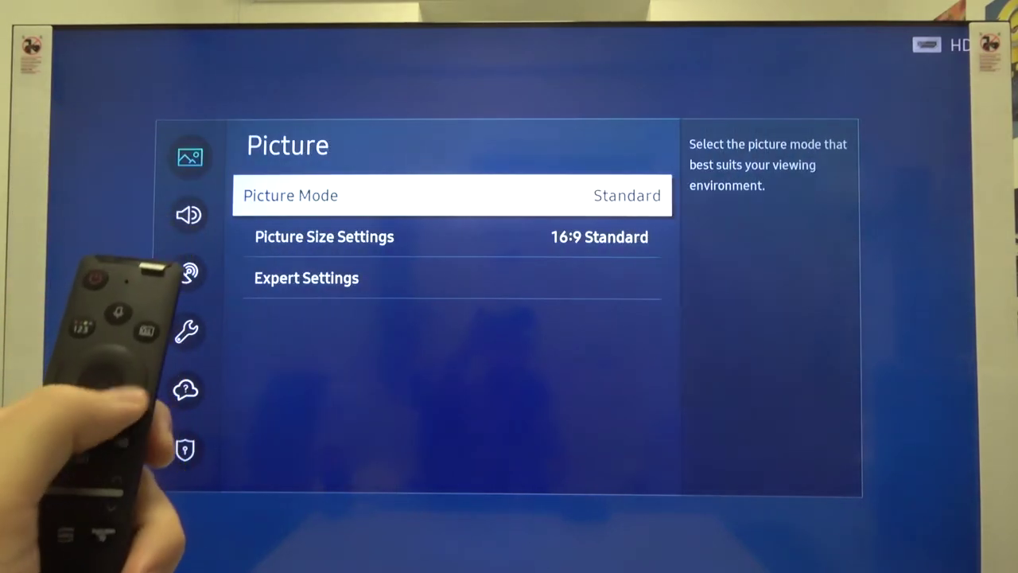
pyautogui.press('Down')
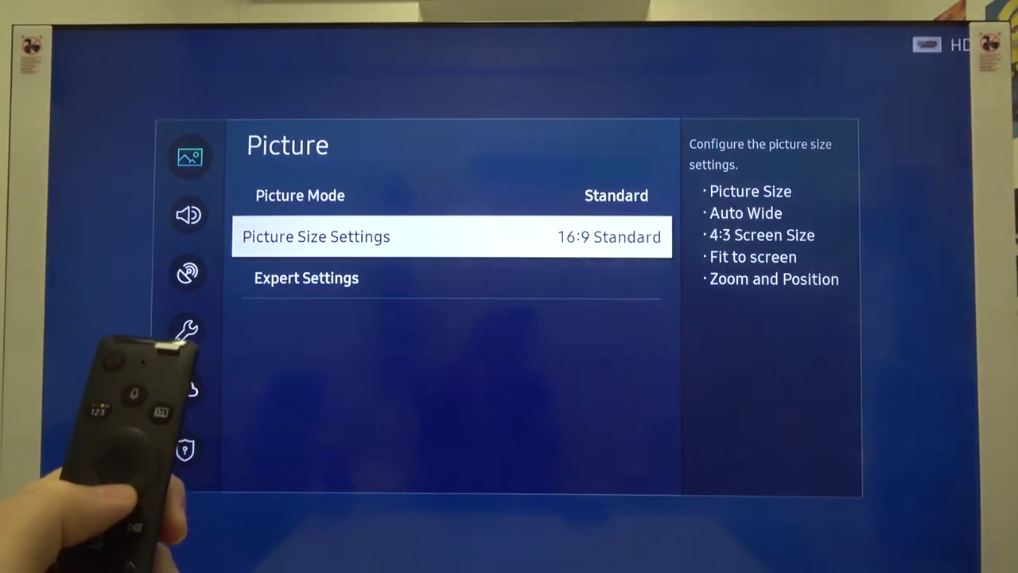
pyautogui.press('Down')
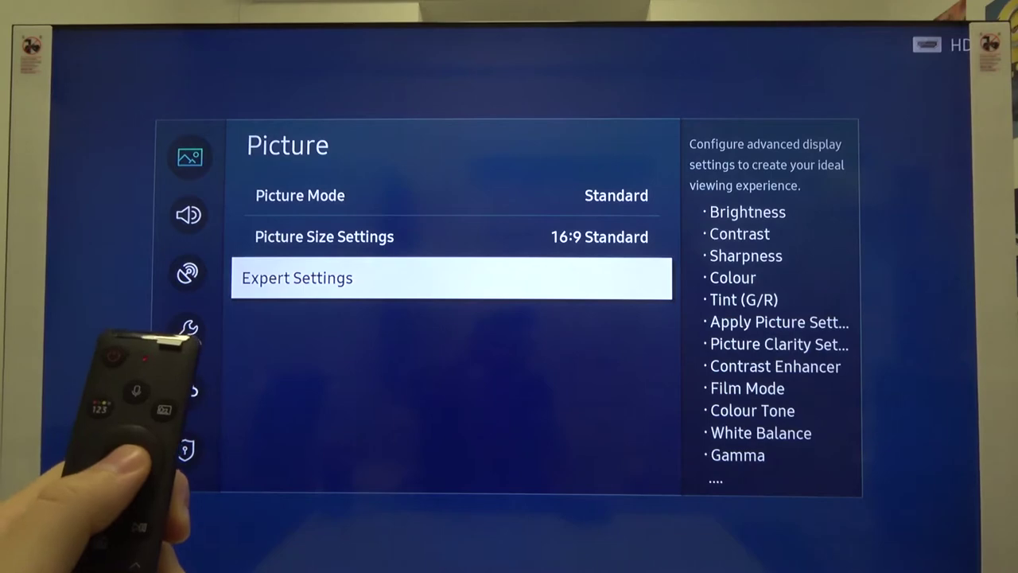
pyautogui.press('Return')
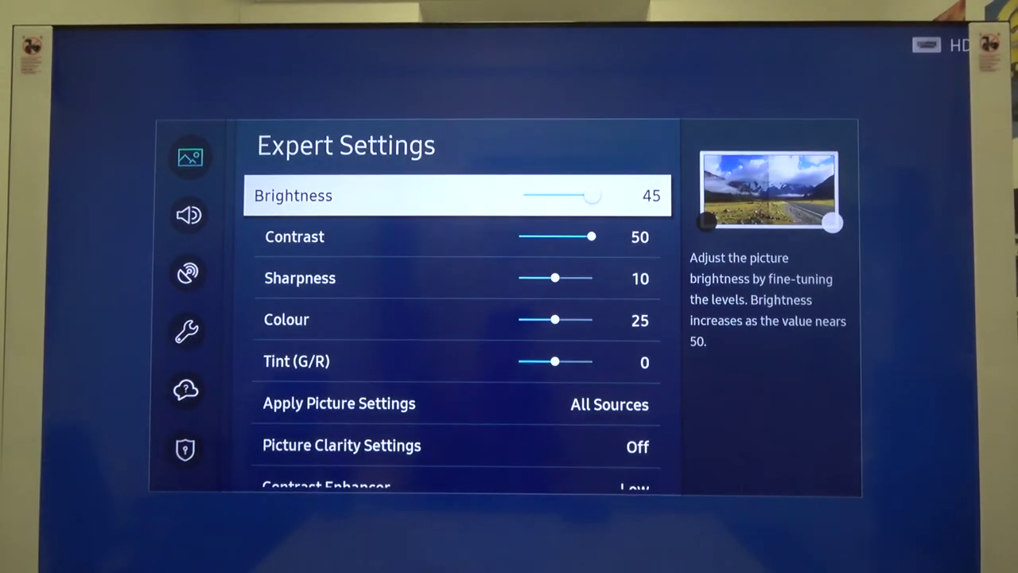
# Step: Select Brightness in Expert Settings and open its slider, currently at 45
pyautogui.press('Down')
pyautogui.press('Up')
pyautogui.press('Escape')
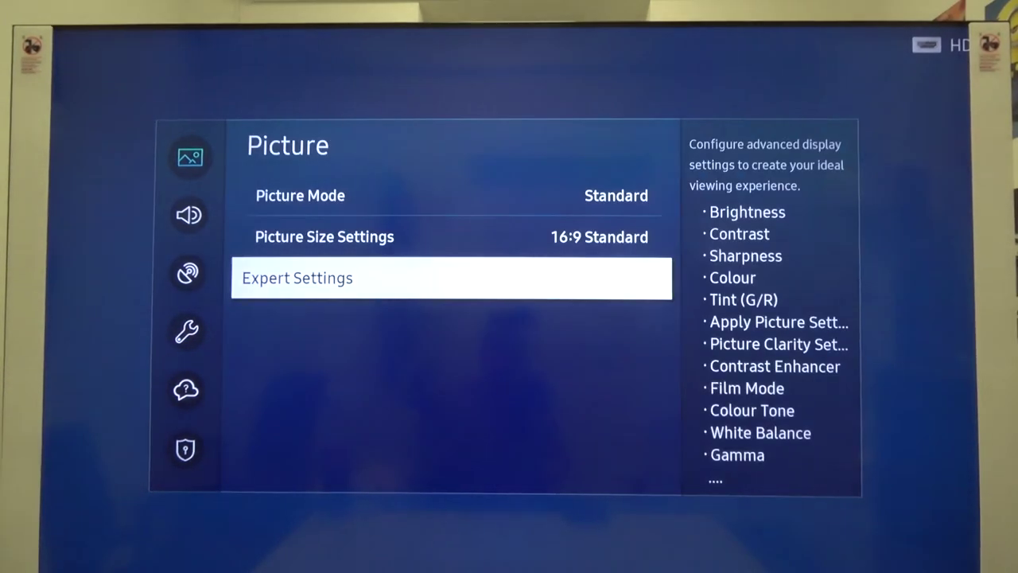
pyautogui.press('Return')
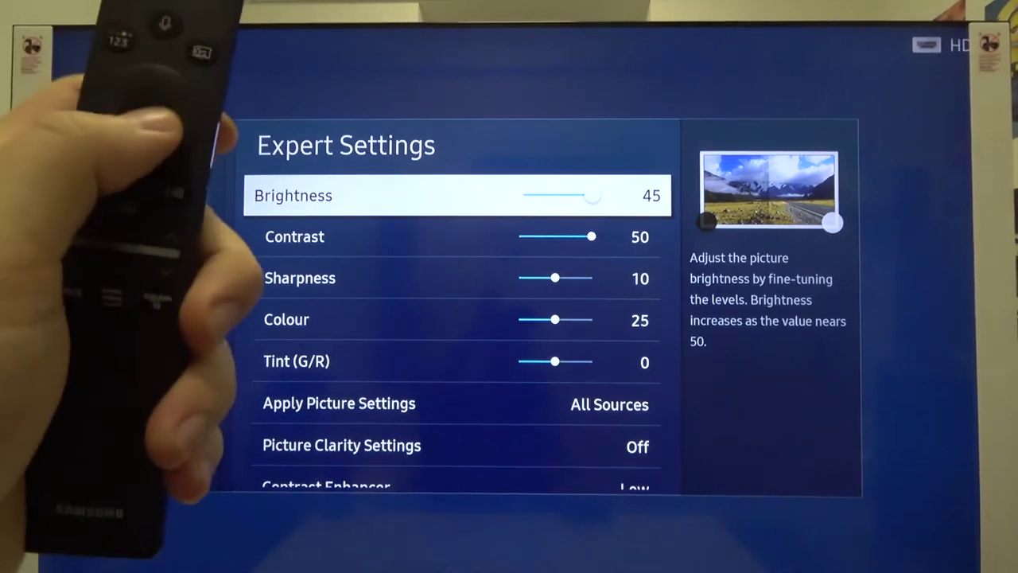
pyautogui.press('Return')
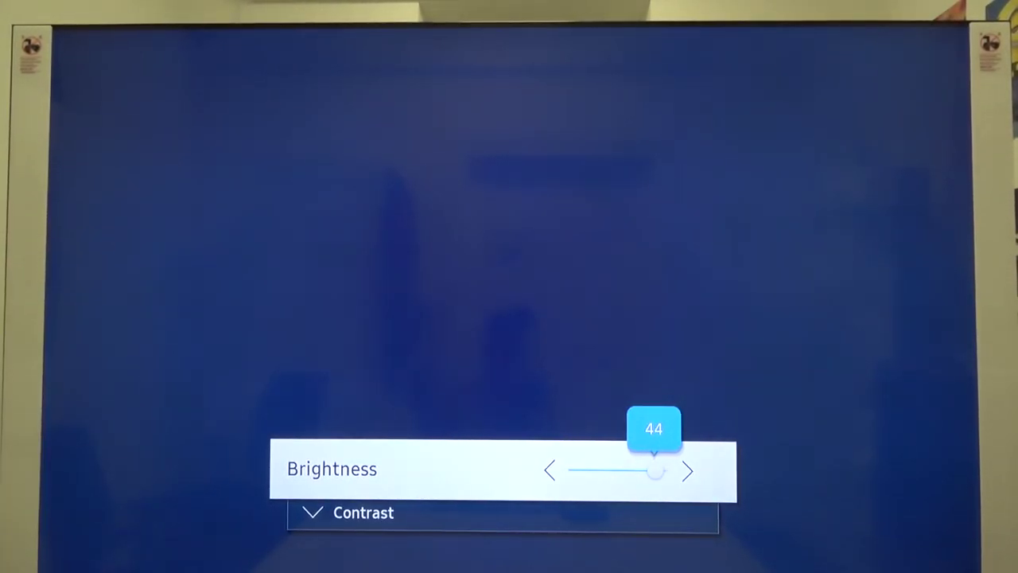
# Step: Lower Brightness from 45 down to 0, then raise it back to 12
pyautogui.press('Left')
pyautogui.press('Left')
pyautogui.press('Left')
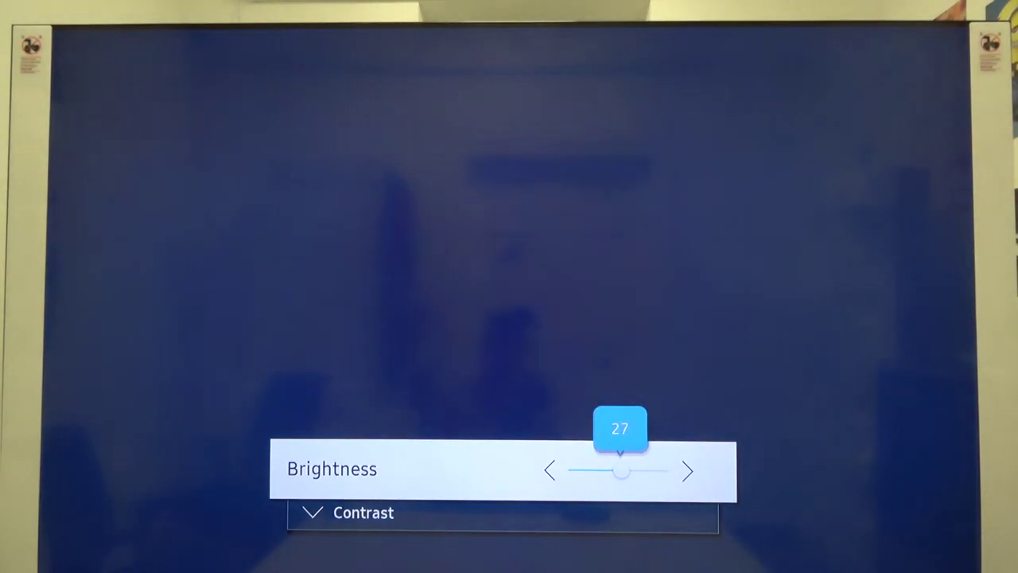
pyautogui.press('Left')
pyautogui.press('Left')
pyautogui.press('Left')
pyautogui.press('Left')
pyautogui.press('Left')
pyautogui.press('Left')
pyautogui.press('Left')
pyautogui.press('Left')
pyautogui.press('Left')
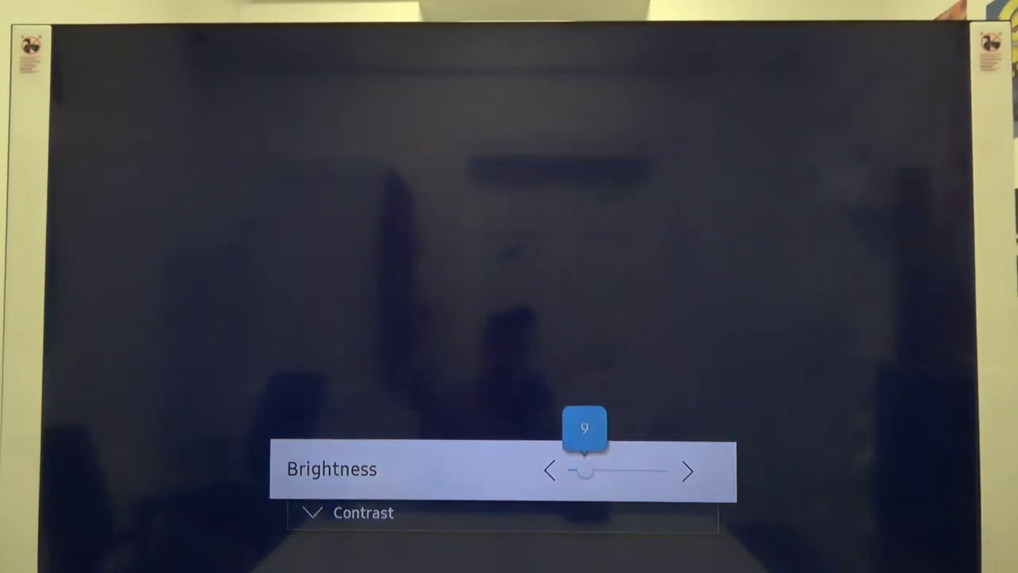
pyautogui.press('Left')
pyautogui.press('Left')
pyautogui.press('Left')
pyautogui.press('Left')
pyautogui.press('Left')
pyautogui.press('Left')
pyautogui.press('Left')
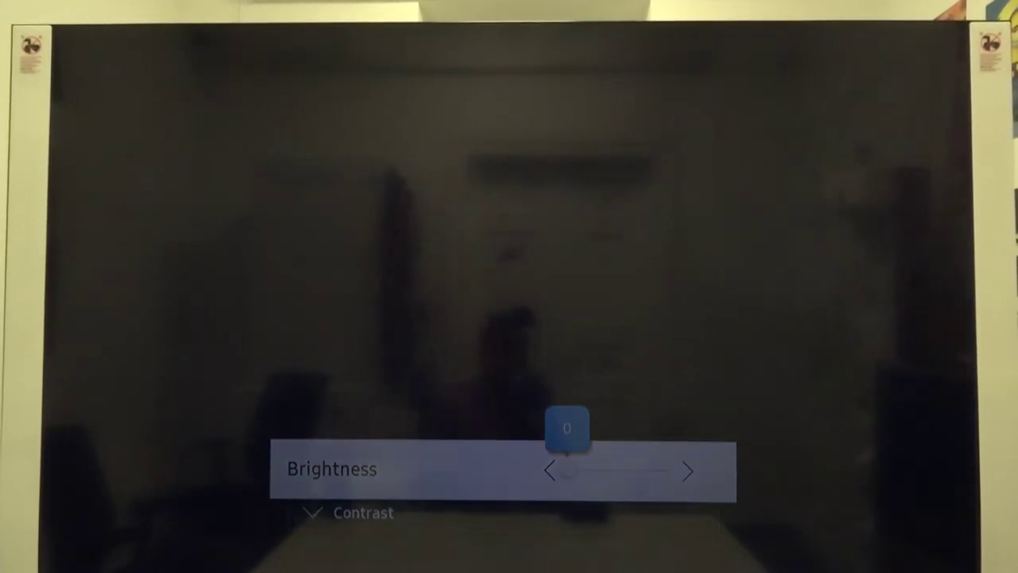
pyautogui.press('Right')
pyautogui.press('Right')
pyautogui.press('Right')
pyautogui.press('Right')
pyautogui.press('Right')
pyautogui.press('Right')
pyautogui.press('Right')
pyautogui.press('Right')
pyautogui.press('Right')
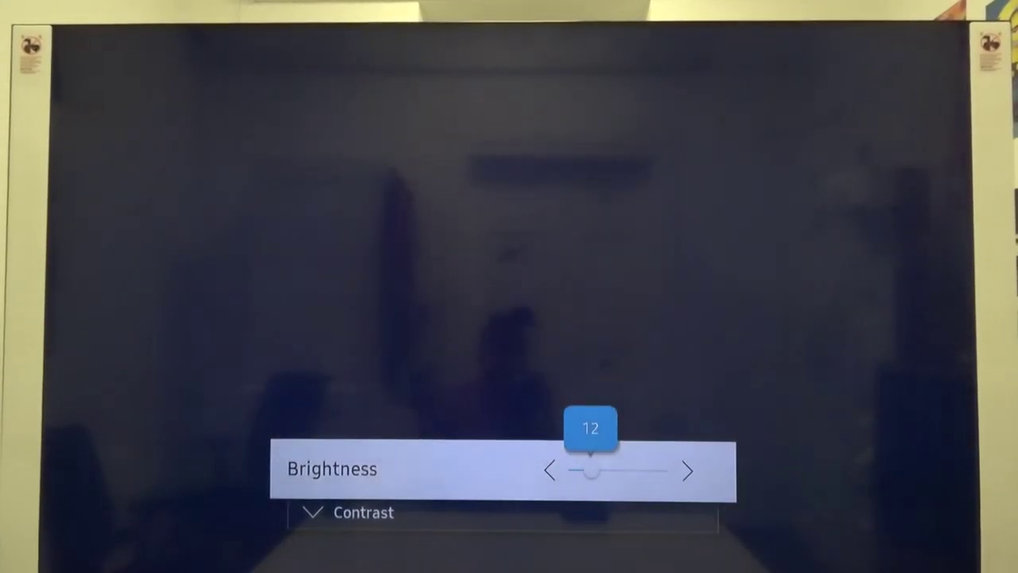
pyautogui.press('Right')
pyautogui.press('Right')
pyautogui.press('Right')
pyautogui.press('Right')
pyautogui.press('Right')
pyautogui.press('Right')
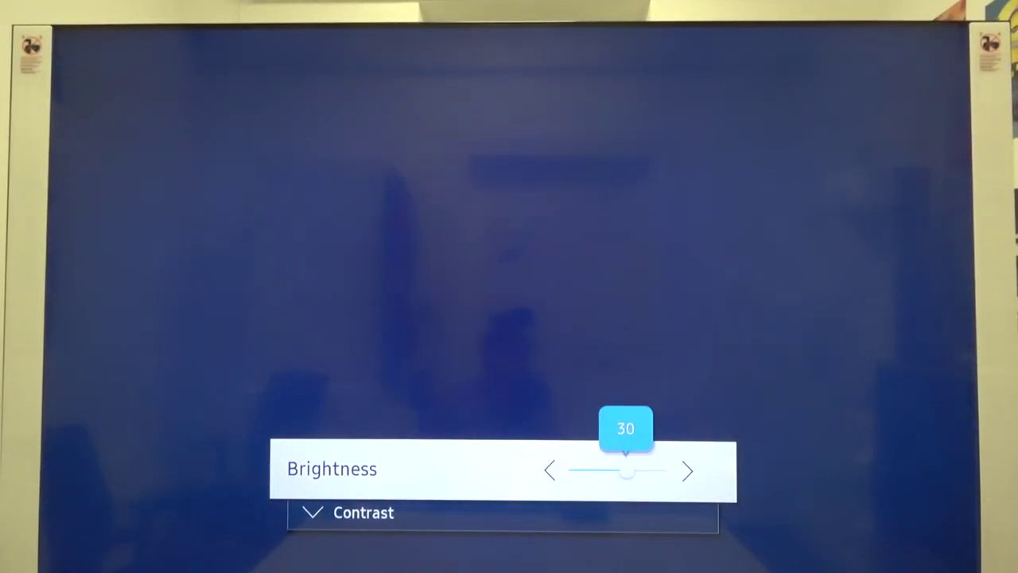